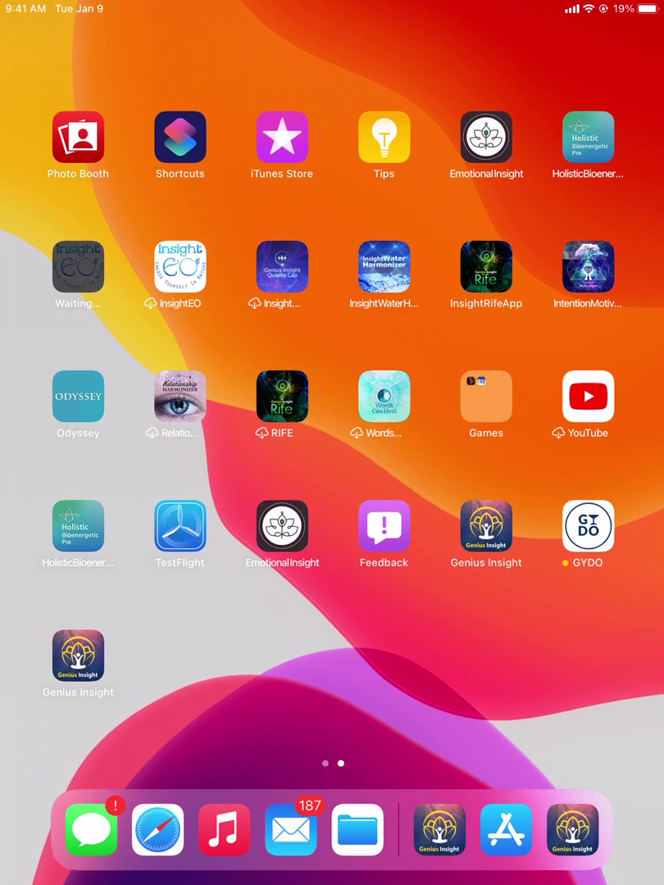
Step: Open the App Store from Spotlight and go to its search
{"action": "left_click_drag", "start_coordinate": [332, 369], "coordinate": [332, 491]}
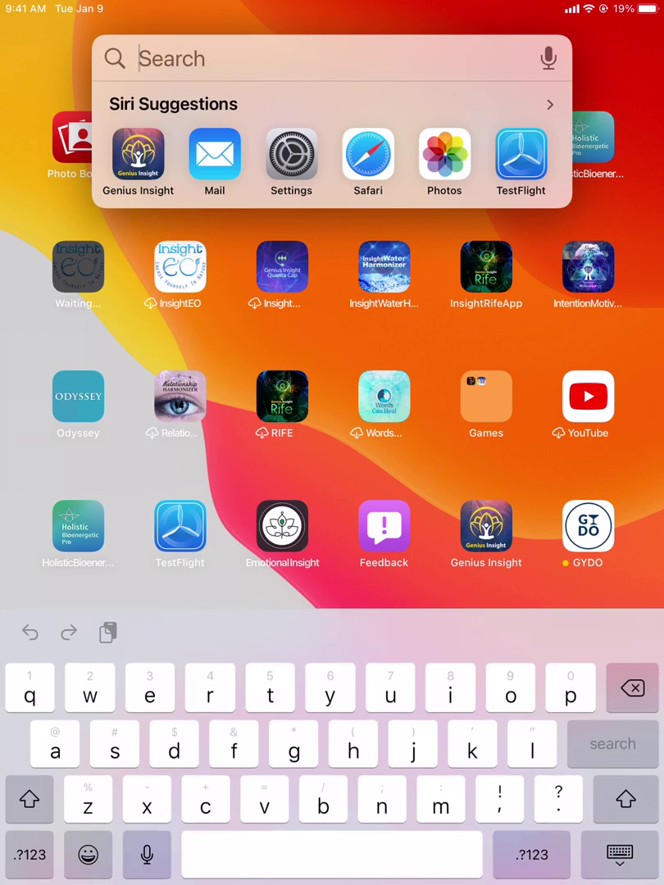
{"action": "type", "text": "ap"}
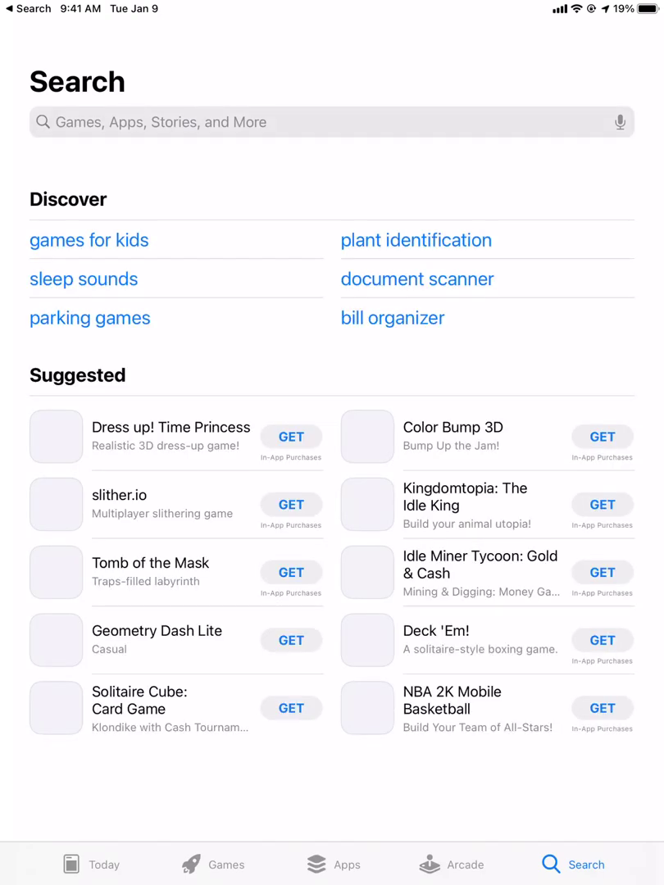
{"action": "left_click", "coordinate": [317, 120]}
Step: Search 'insight q', pick the Insight Quanta Capsule suggestion, and launch the app
{"action": "type", "text": "insight "}
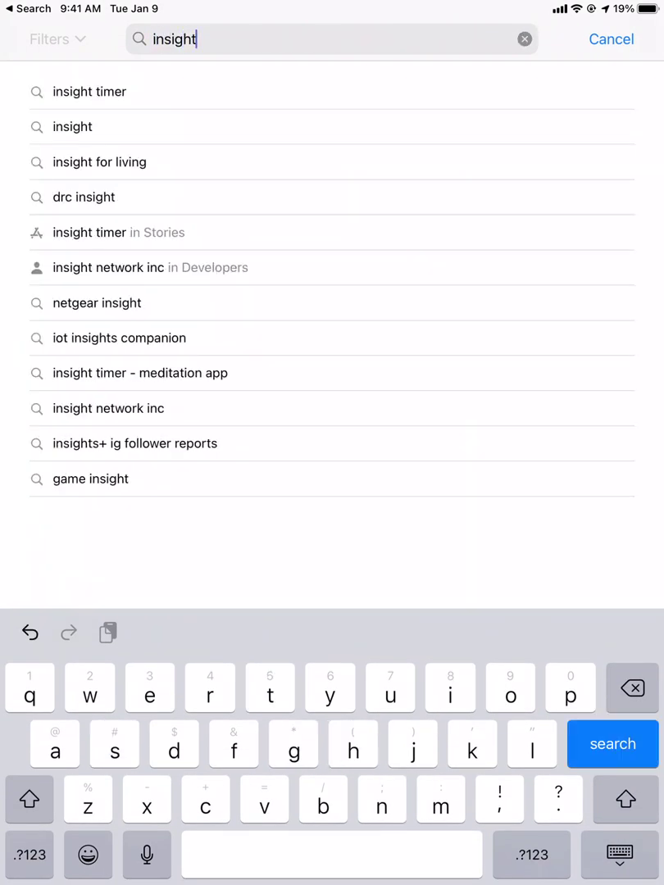
{"action": "type", "text": "qua"}
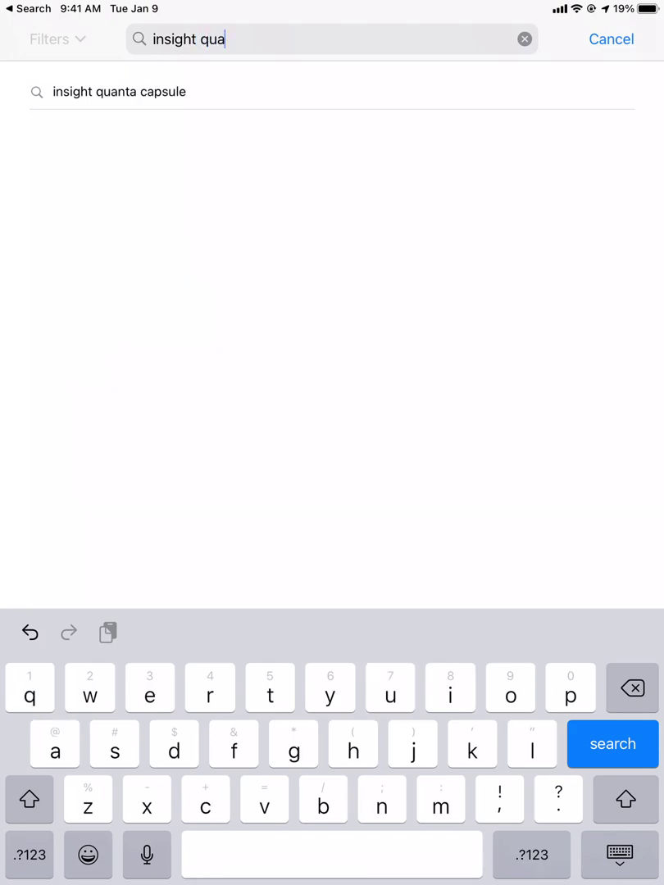
{"action": "left_click", "coordinate": [119, 92]}
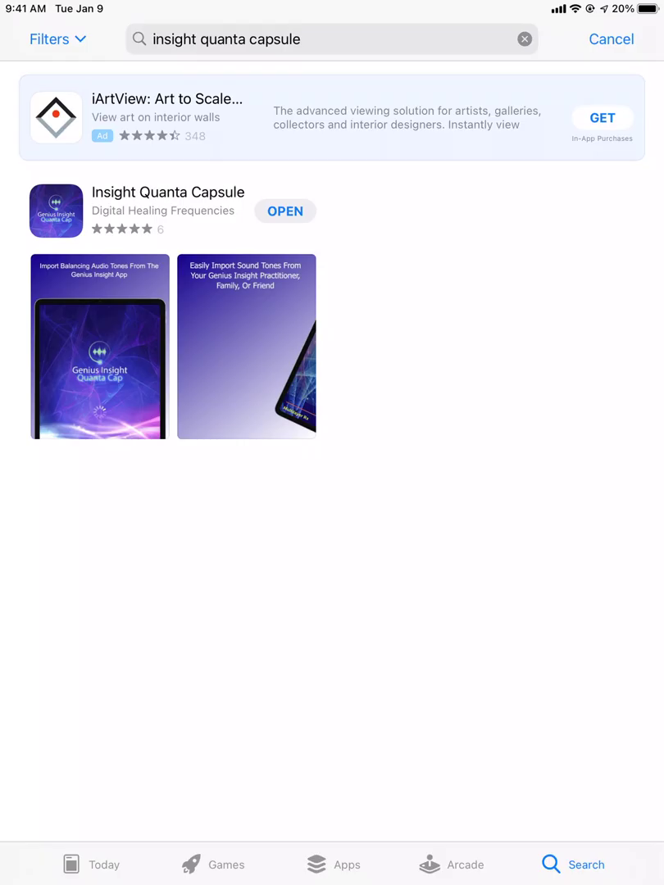
{"action": "left_click", "coordinate": [285, 211]}
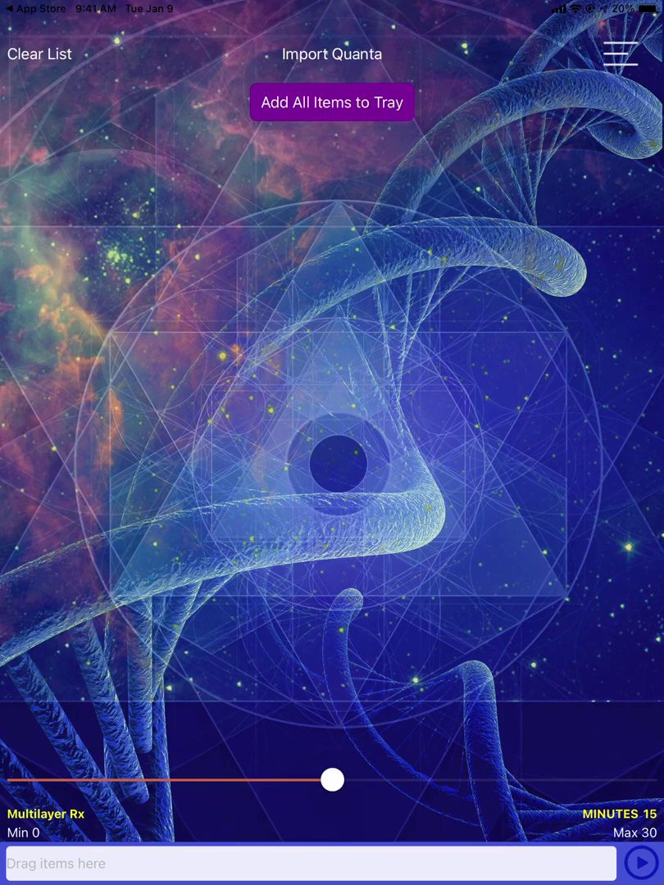
Step: Open the Insight Quanta Capsule menu and go back from Upload Image to Upload Voice
{"action": "left_click", "coordinate": [621, 54]}
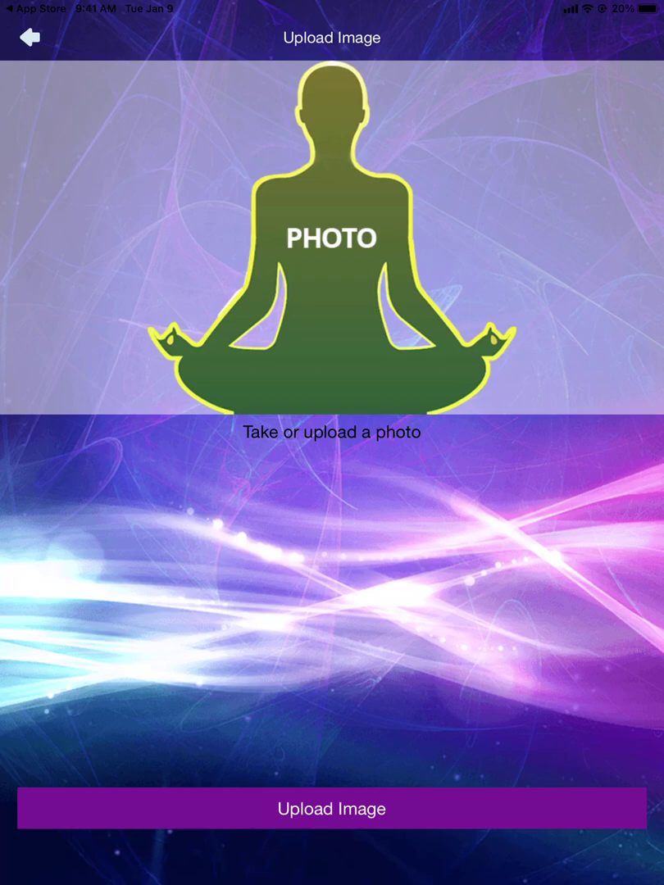
{"action": "left_click", "coordinate": [29, 37]}
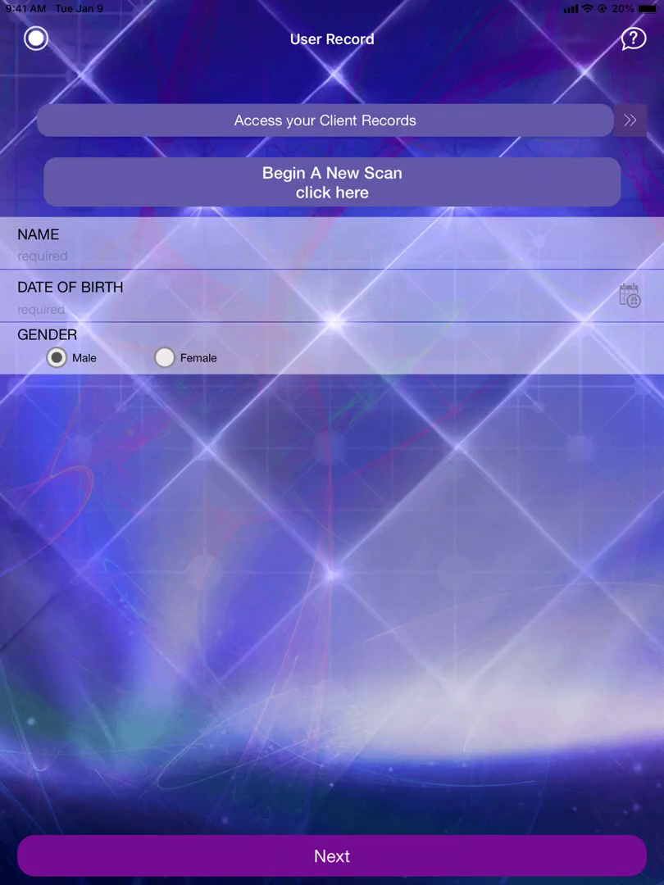
Step: Begin a new scan, dismiss the voice recording instructions, and start a Quanta import
{"action": "left_click", "coordinate": [325, 120]}
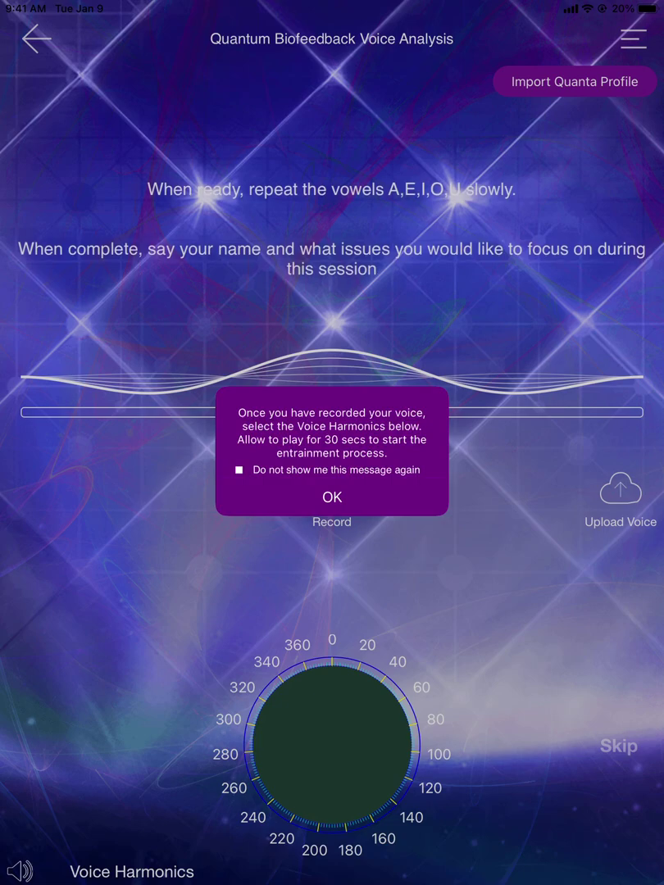
{"action": "left_click", "coordinate": [332, 496]}
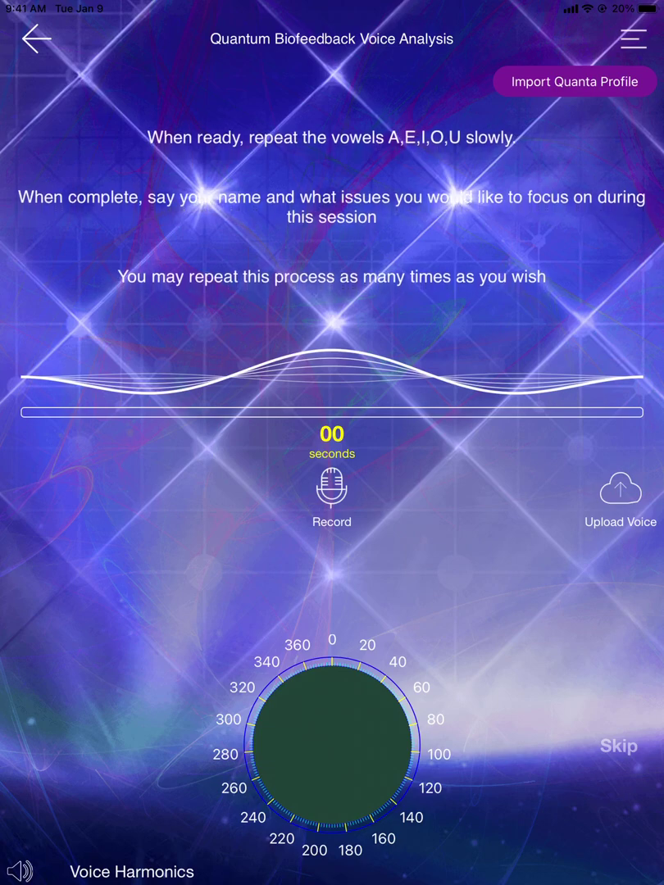
{"action": "left_click", "coordinate": [574, 81]}
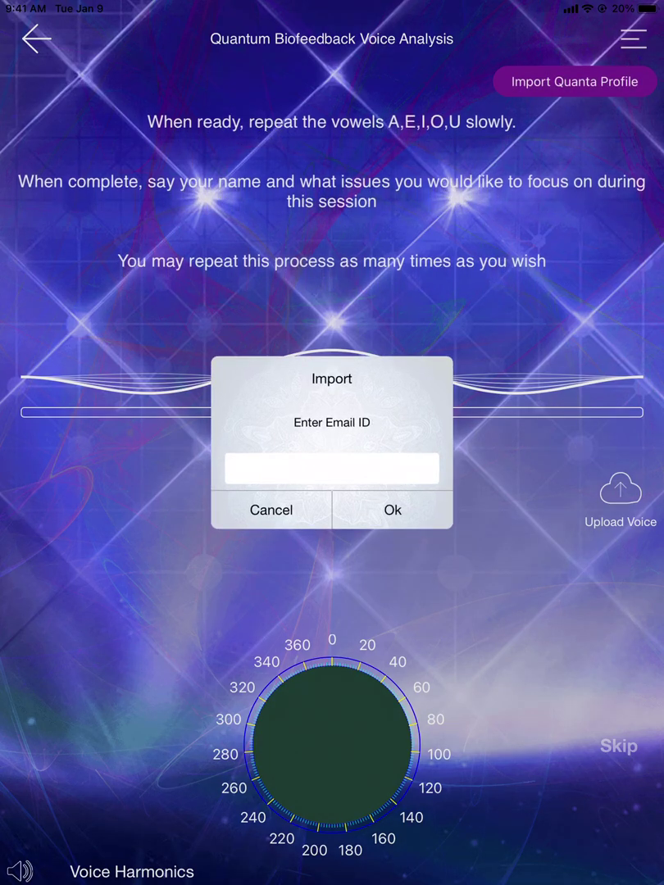
Step: Import the Quanta profile for the user's e-mail address and dismiss the missing image/voice alert
{"action": "left_click", "coordinate": [331, 466]}
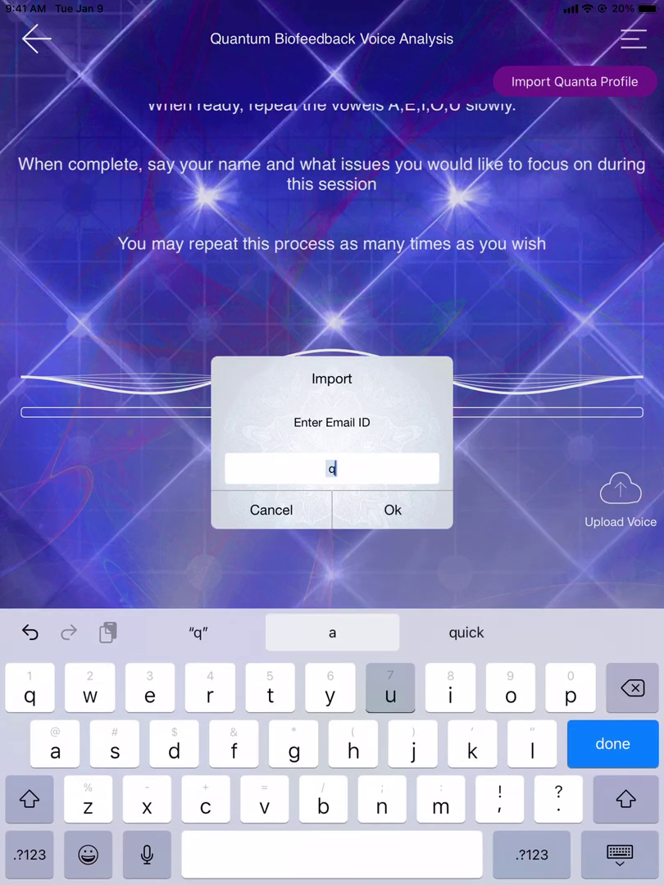
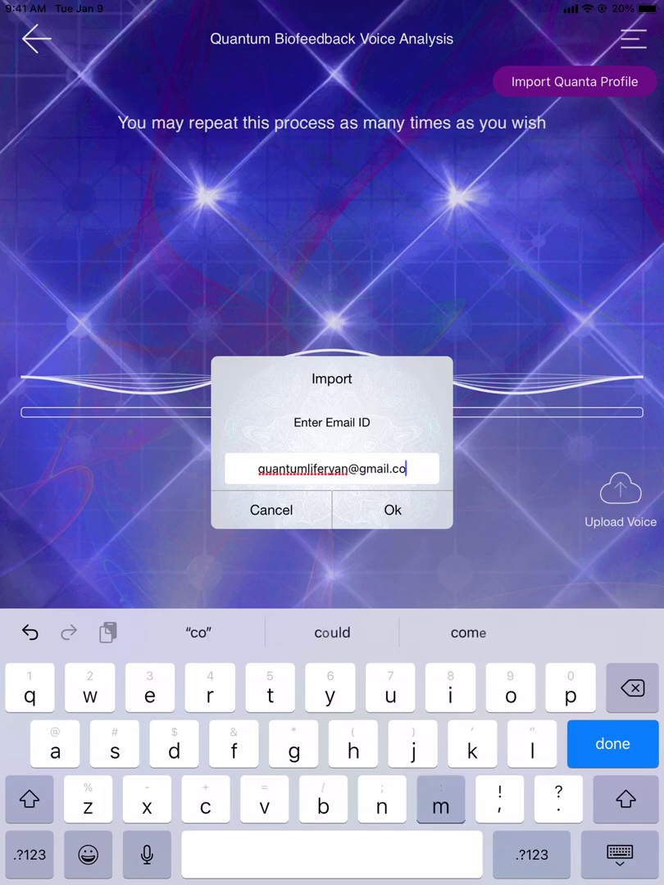
{"action": "left_click", "coordinate": [392, 510]}
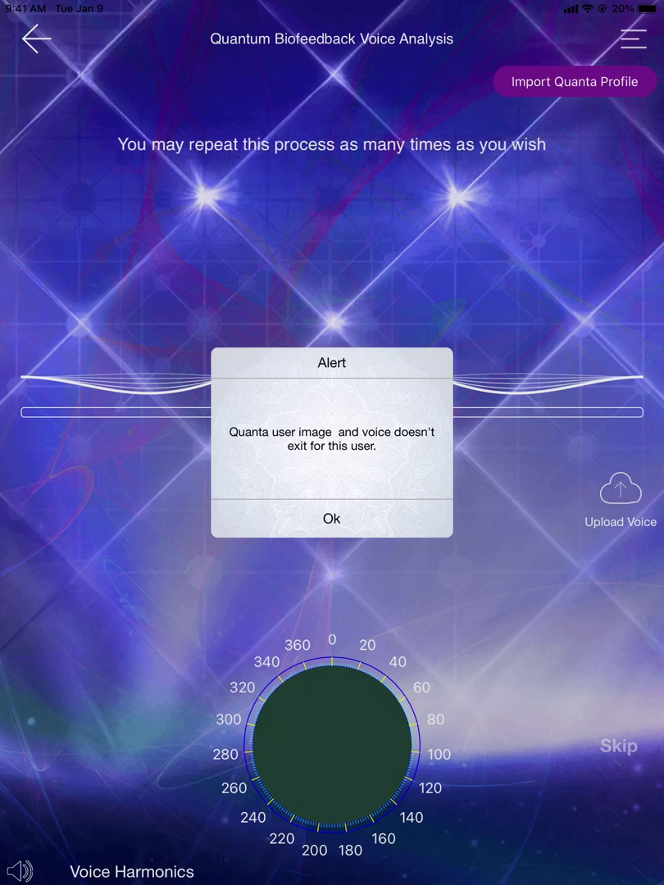
{"action": "left_click", "coordinate": [332, 517]}
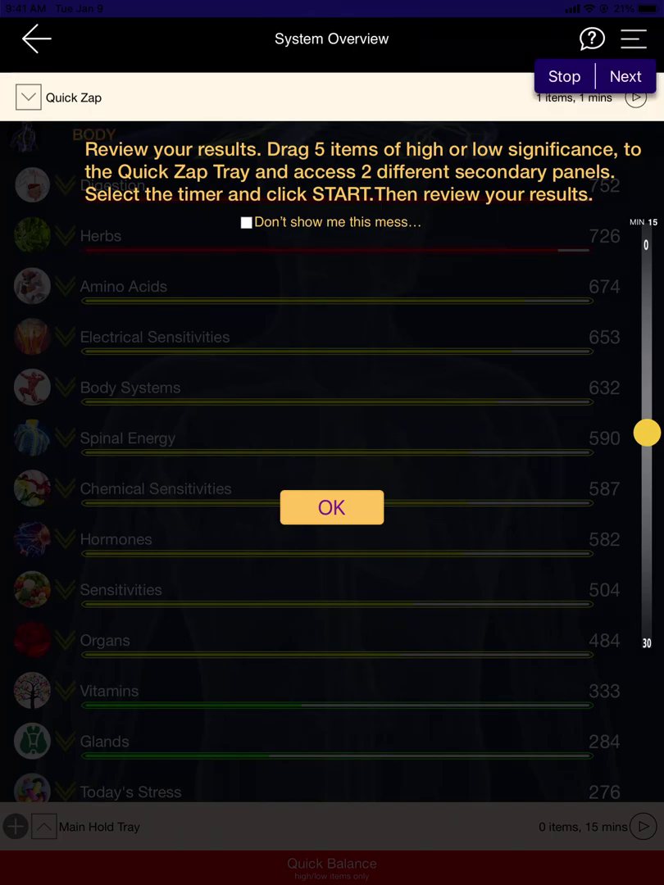
Step: Dismiss the results tutorial and close Balance All Feature with 'Don't show again' ticked
{"action": "left_click", "coordinate": [332, 507]}
{"action": "left_click", "coordinate": [238, 487]}
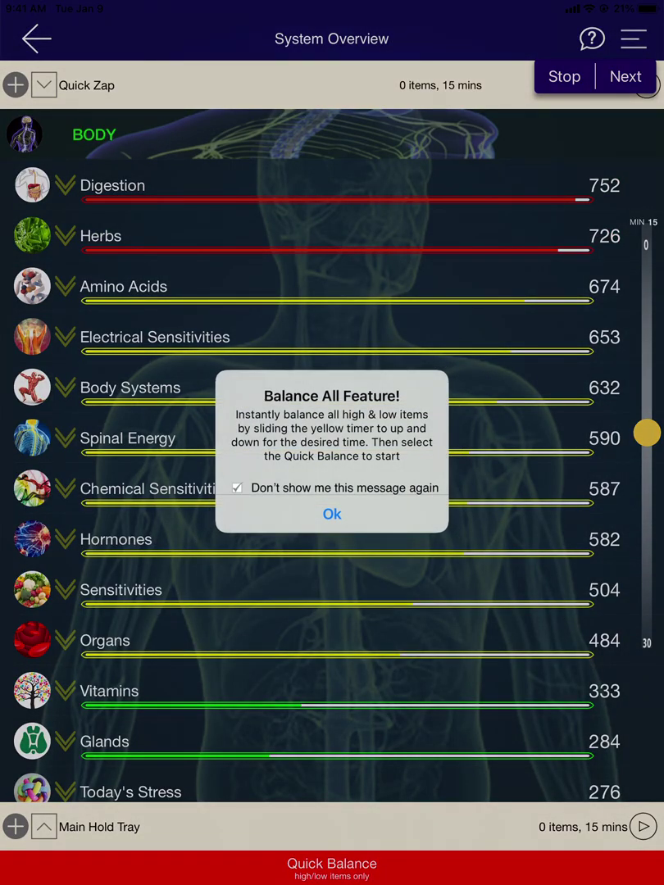
{"action": "left_click", "coordinate": [332, 514]}
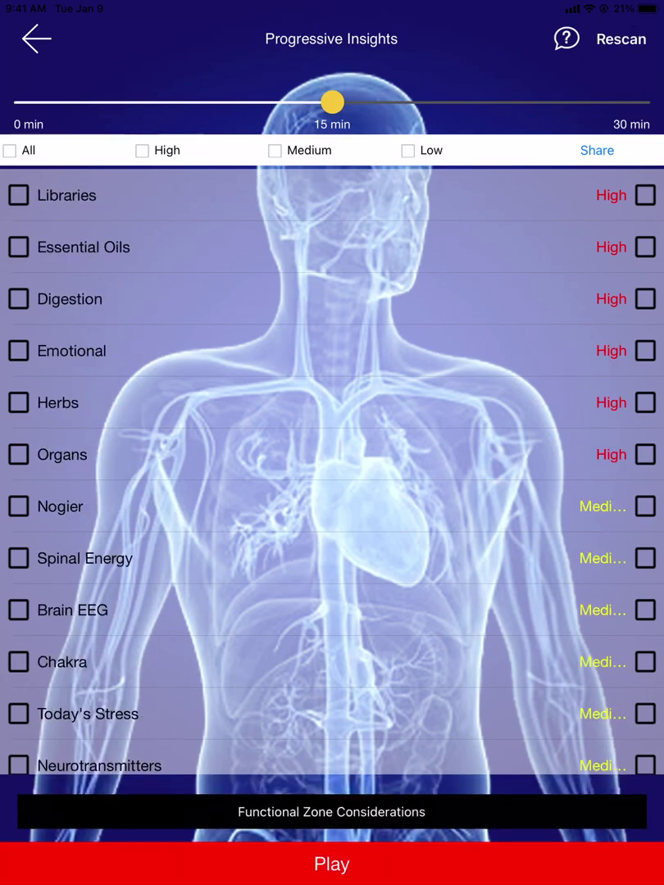
Step: Clear all Progressive Insights checkboxes, then check only the six High items
{"action": "left_click", "coordinate": [9, 149]}
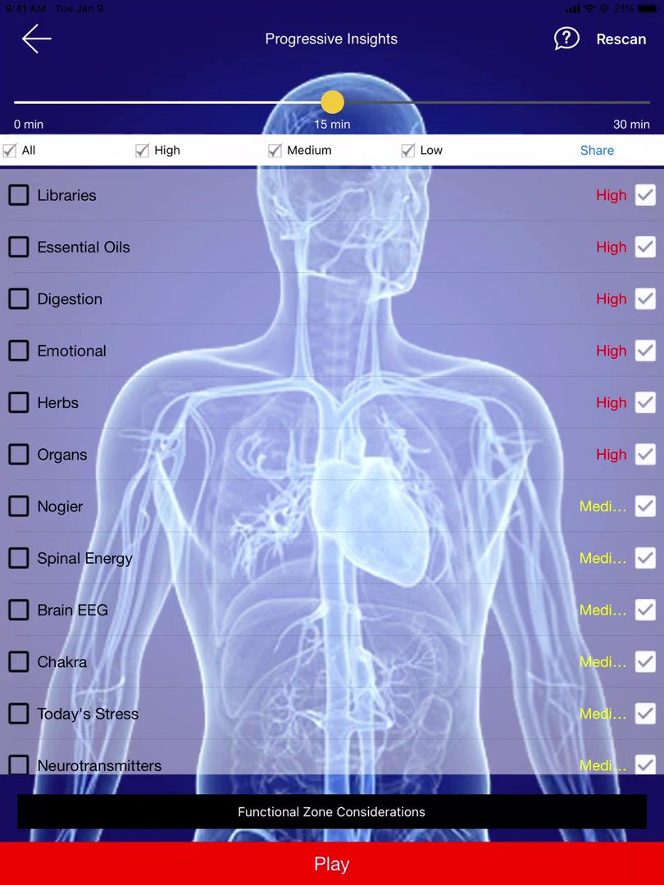
{"action": "left_click", "coordinate": [142, 150]}
{"action": "left_click", "coordinate": [275, 150]}
{"action": "left_click", "coordinate": [407, 149]}
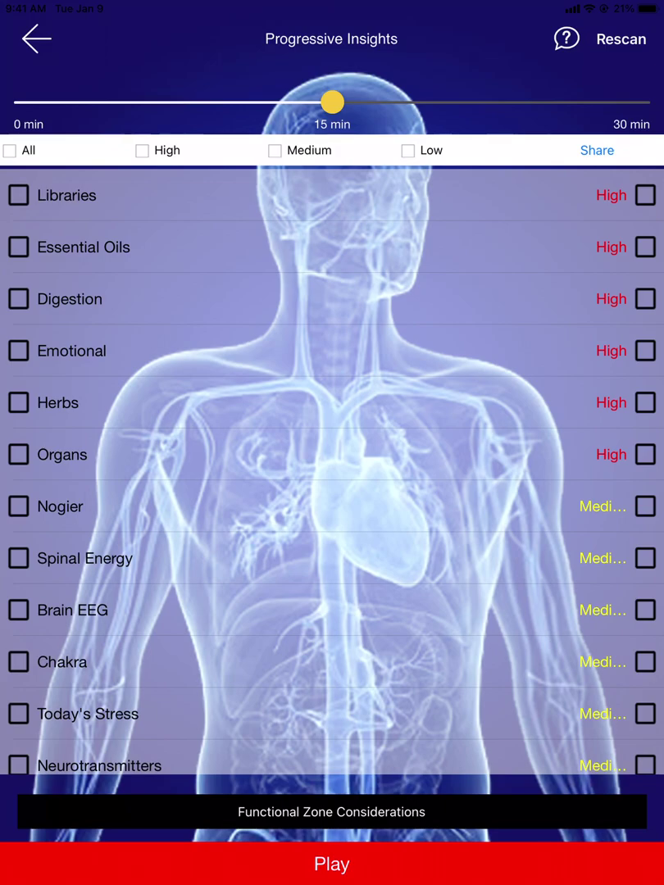
{"action": "left_click", "coordinate": [141, 149]}
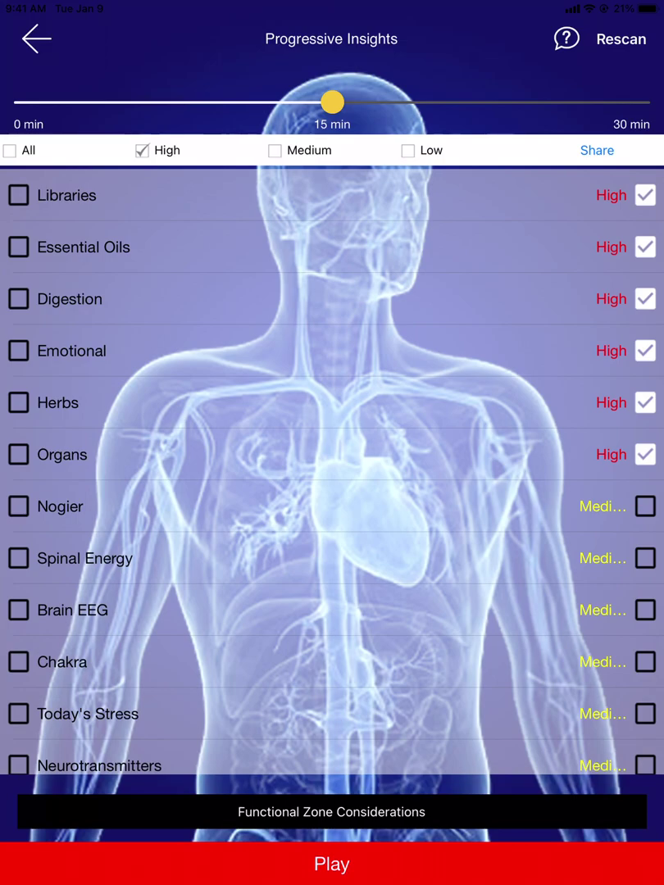
Step: Share the checked High items by e-mail, adding the Quanta Capsule user's address as recipient
{"action": "left_click", "coordinate": [596, 150]}
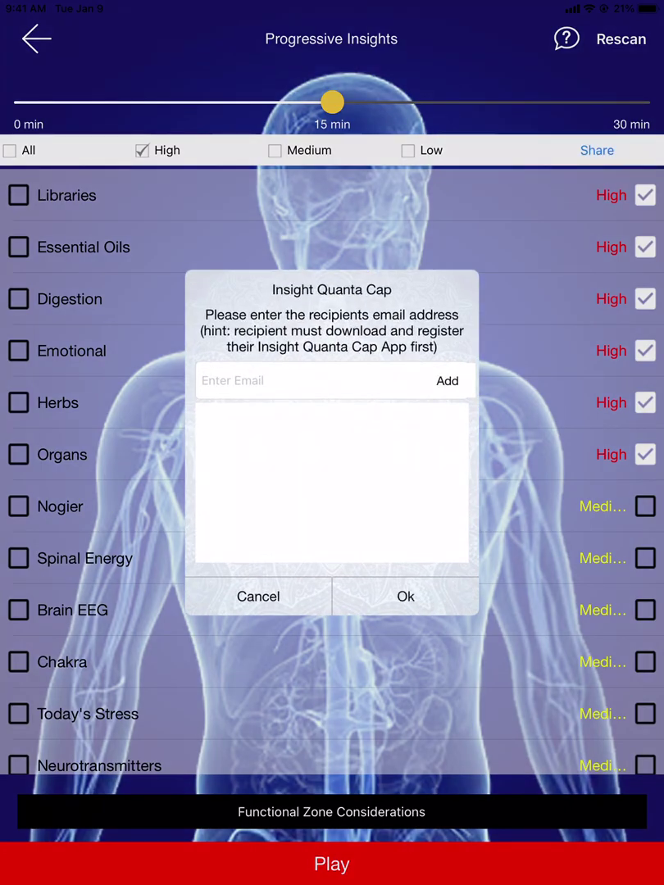
{"action": "left_click", "coordinate": [312, 380]}
{"action": "type", "text": "w"}
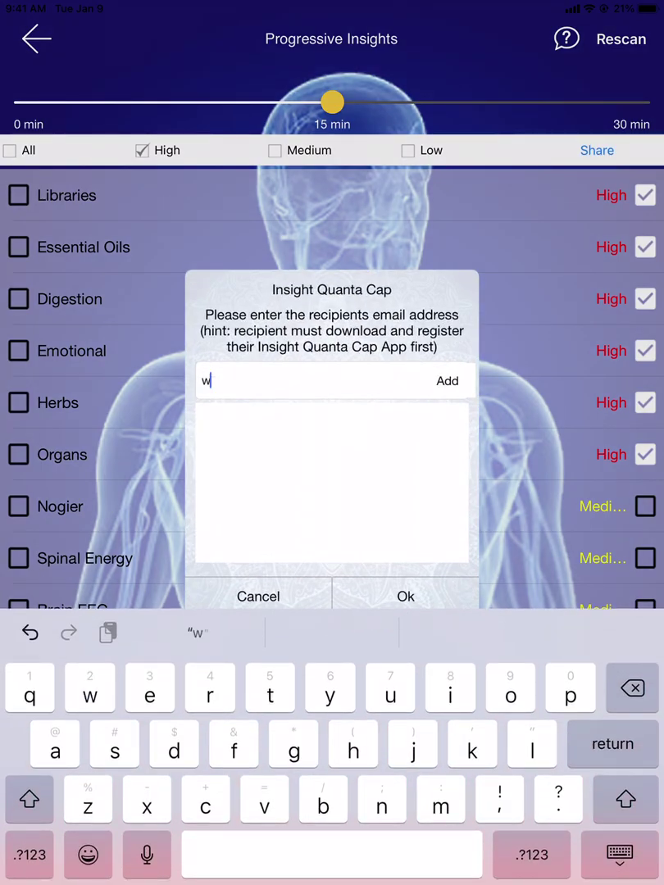
{"action": "key", "text": "BackSpace"}
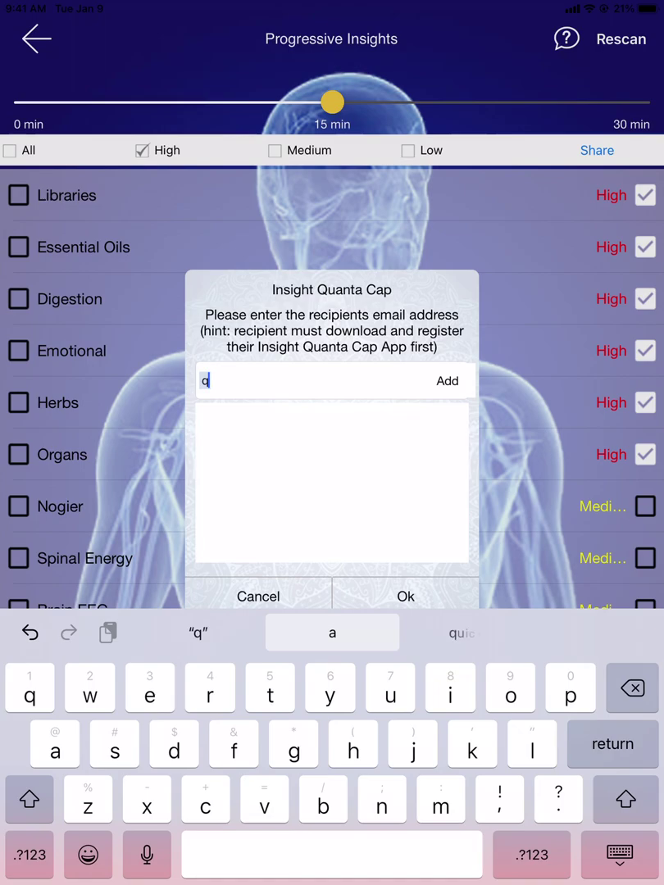
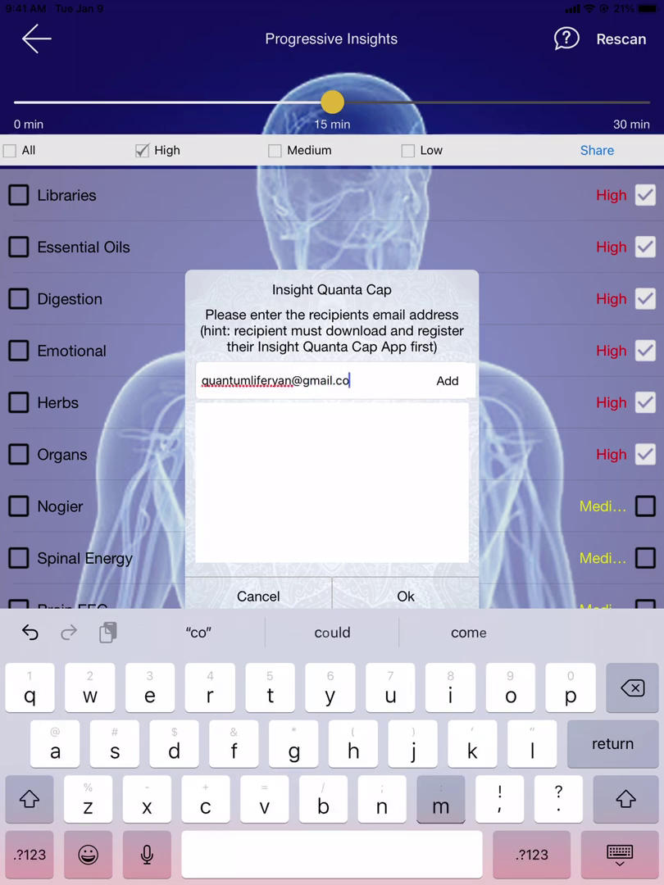
{"action": "left_click", "coordinate": [447, 380]}
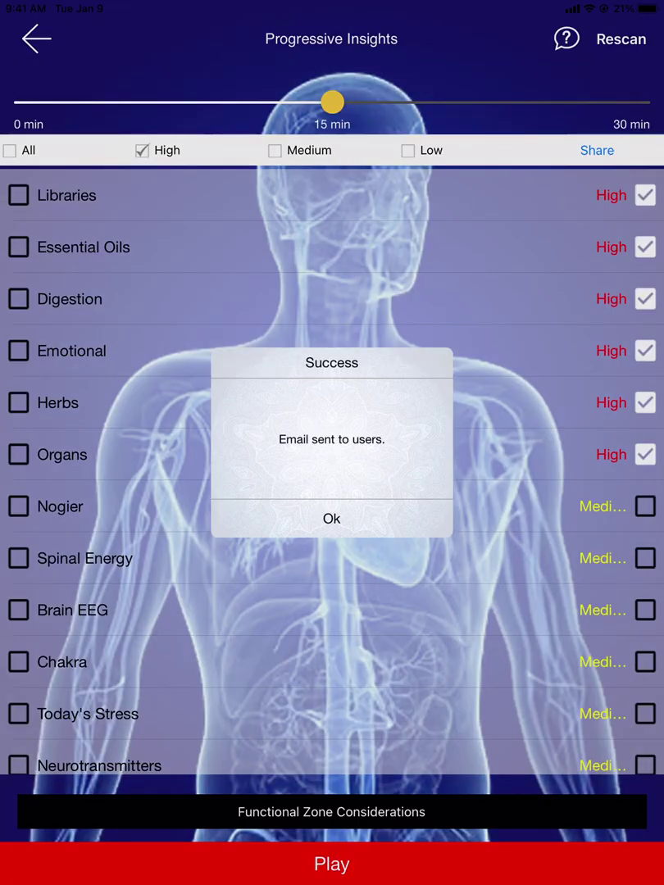
Step: Dismiss the 'Email sent to users' success alert
{"action": "left_click", "coordinate": [331, 518]}
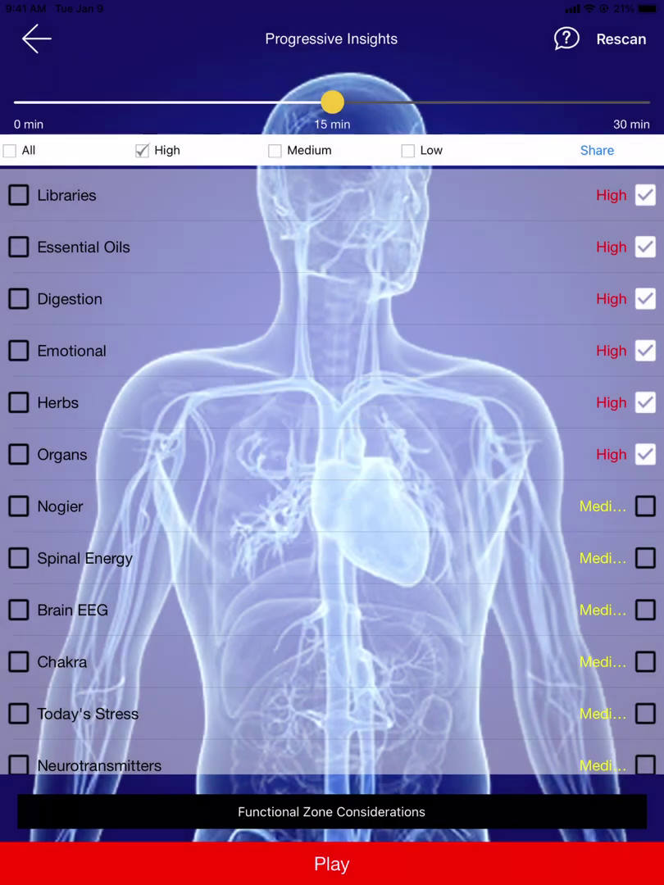